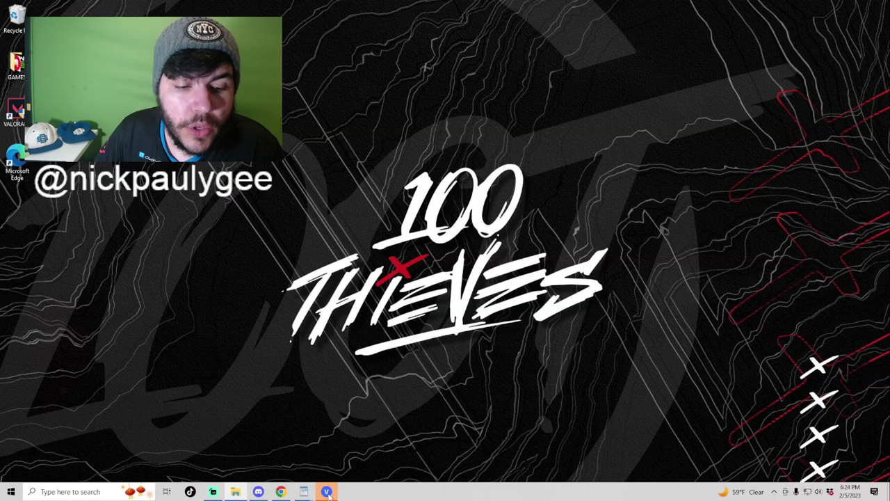
- Restore Chrome to show the creator's YouTube channel Videos page
left_click(281, 493)
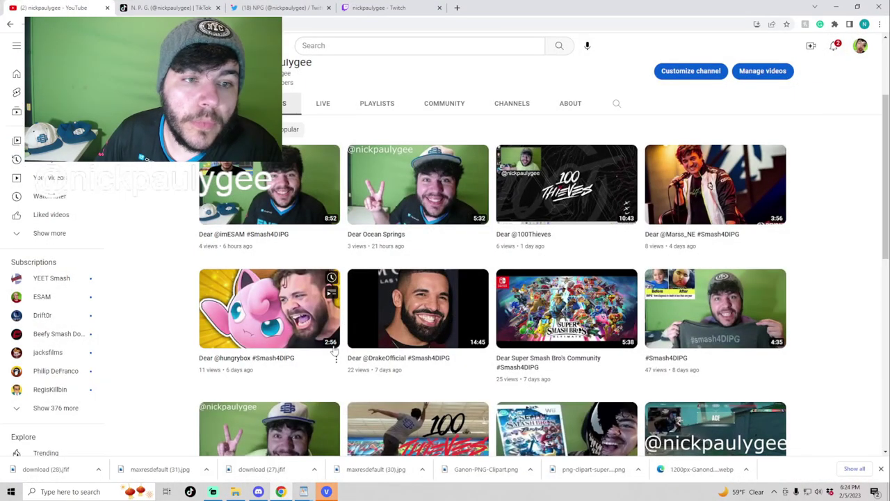
scroll(536, 370, "down", 3)
scroll(536, 370, "up", 3)
scroll(626, 362, "up", 3)
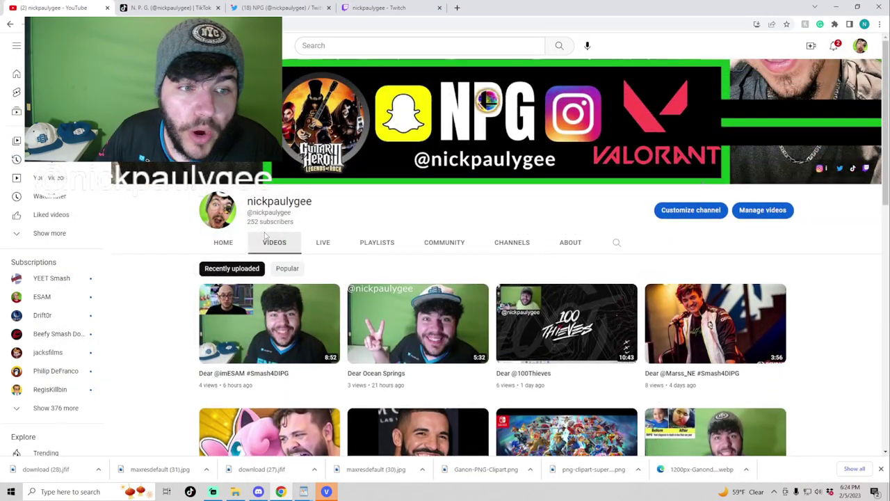
scroll(866, 390, "down", 5)
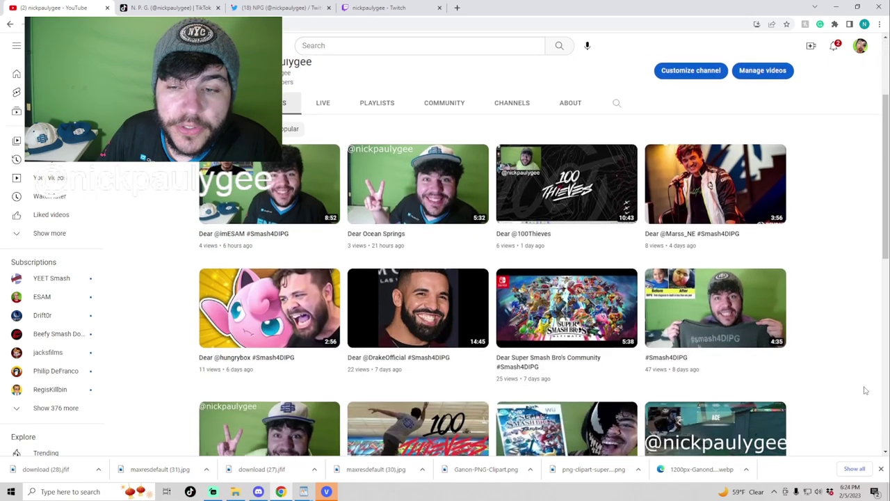
scroll(834, 391, "down", 5)
scroll(773, 392, "down", 4)
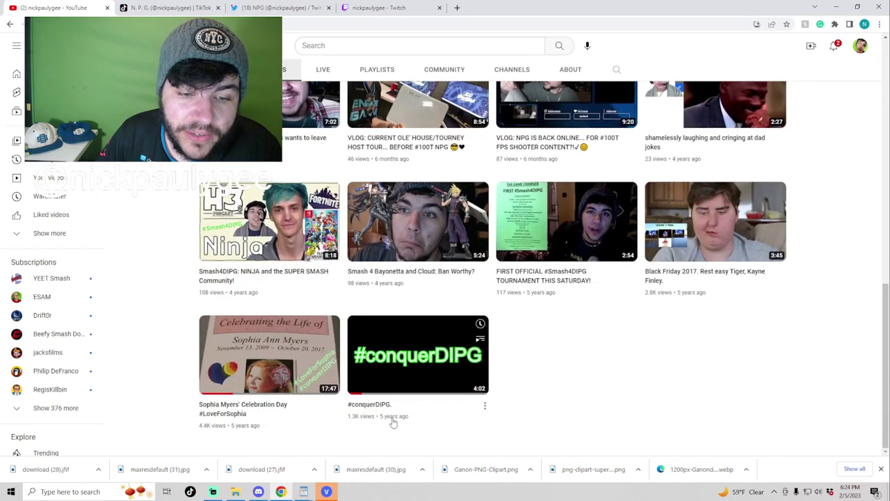
scroll(548, 405, "up", 2)
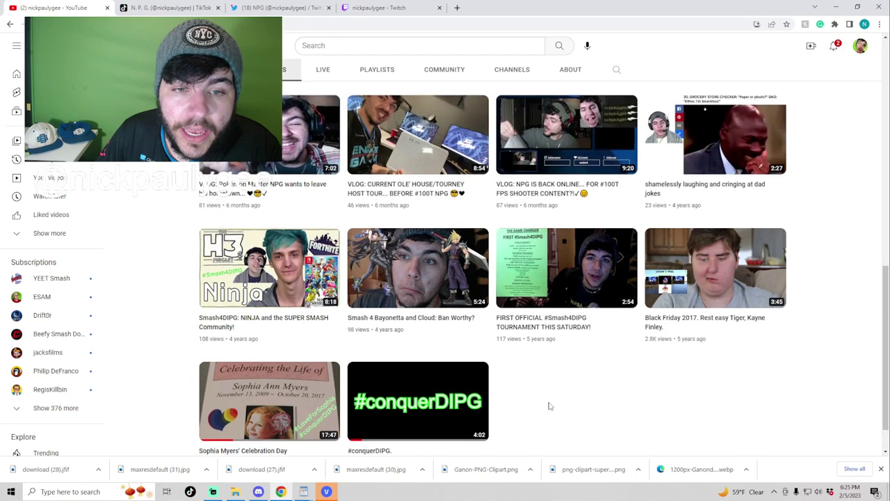
scroll(536, 406, "up", 2)
scroll(591, 349, "down", 2)
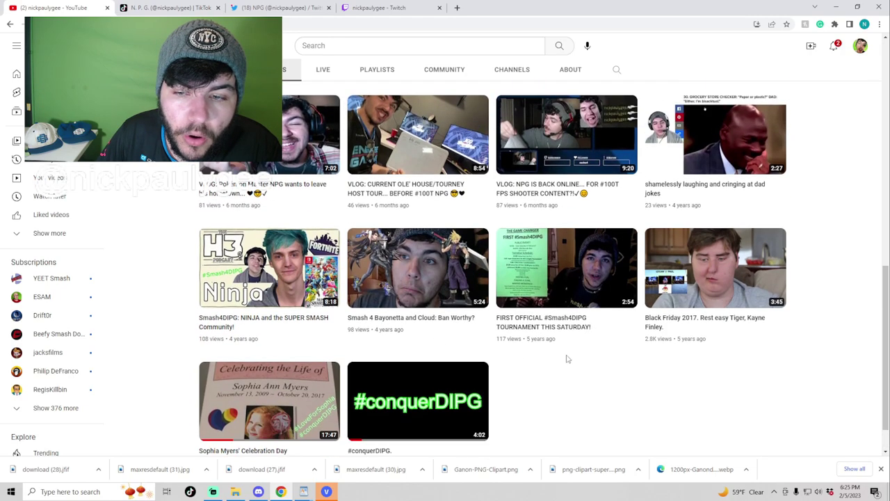
scroll(487, 369, "down", 1)
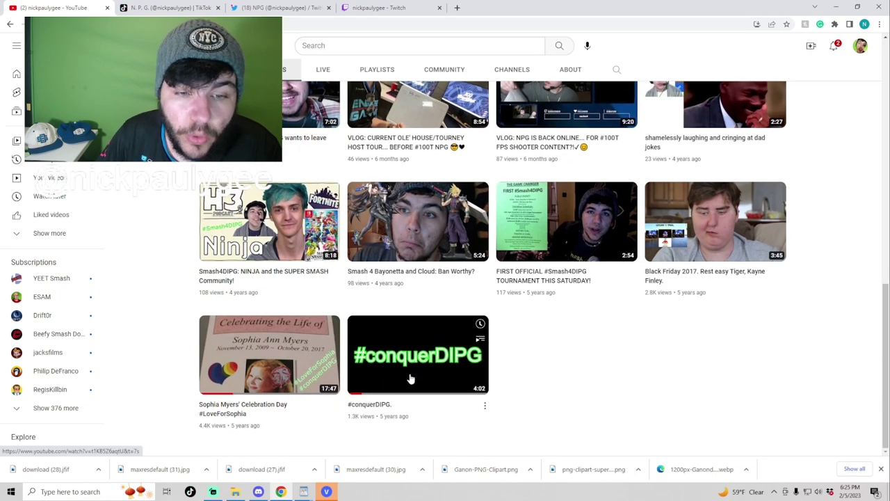
scroll(410, 384, "up", 3)
scroll(431, 348, "up", 3)
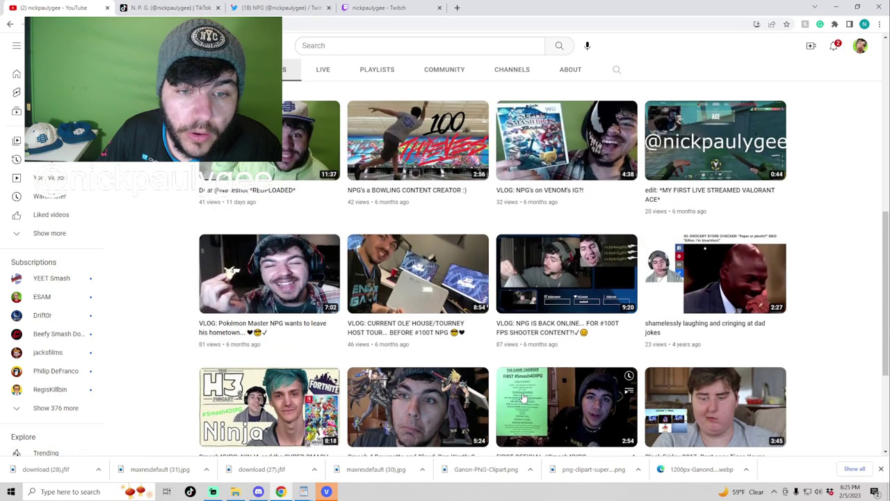
scroll(524, 391, "up", 2)
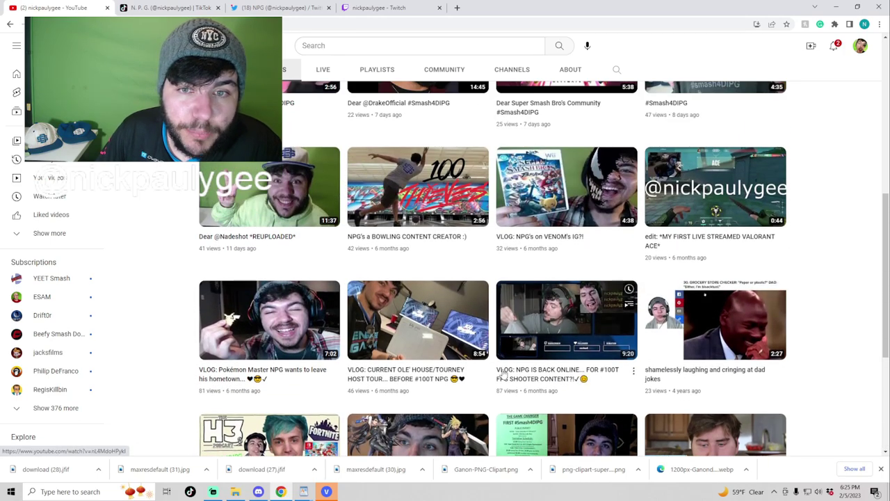
scroll(487, 393, "up", 2)
scroll(458, 397, "up", 2)
scroll(417, 398, "up", 2)
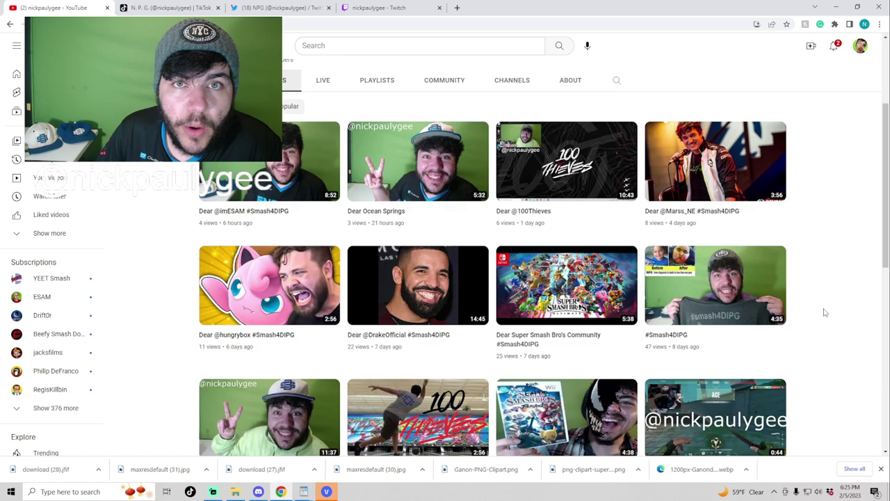
scroll(825, 312, "up", 3)
scroll(825, 319, "up", 3)
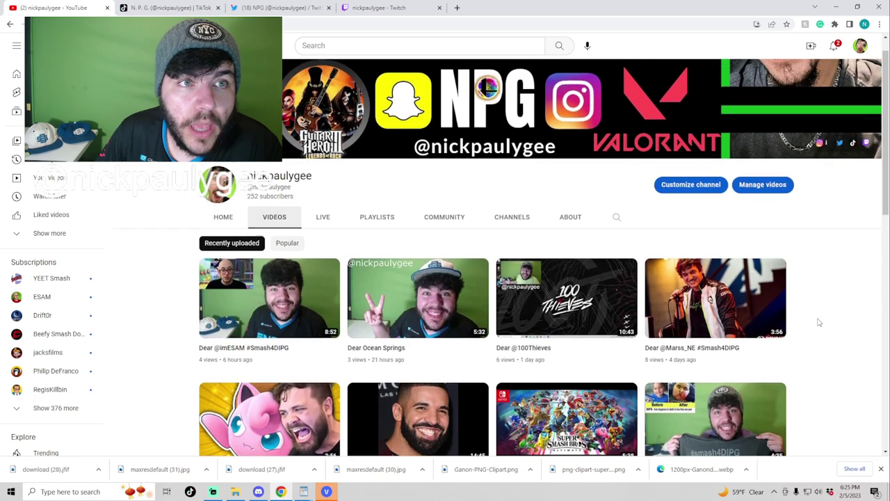
scroll(825, 319, "up", 2)
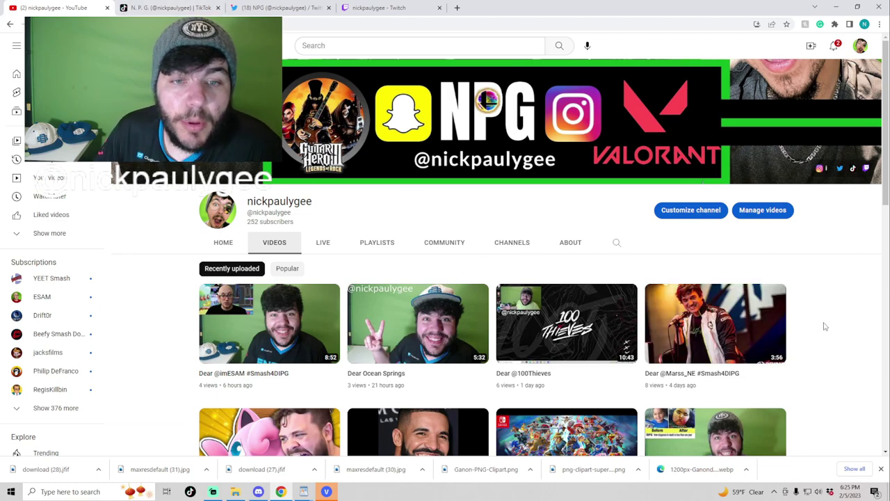
scroll(808, 351, "down", 3)
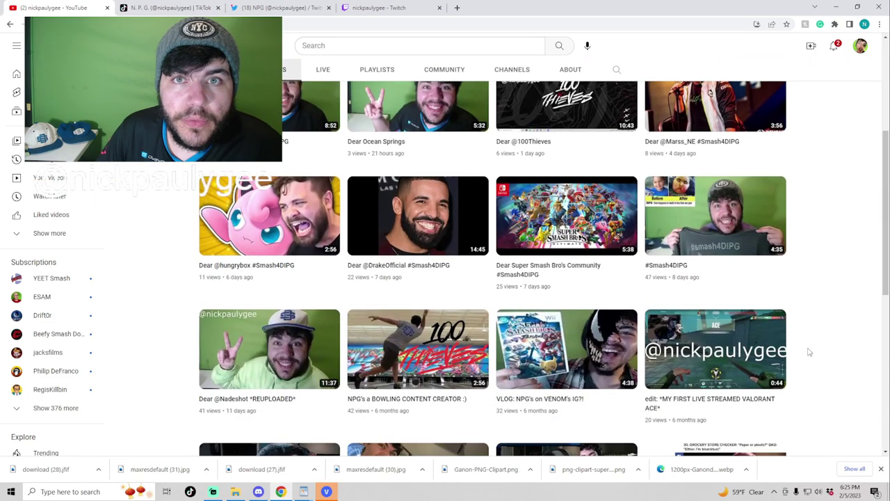
scroll(808, 351, "down", 2)
scroll(809, 352, "down", 2)
scroll(812, 343, "up", 5)
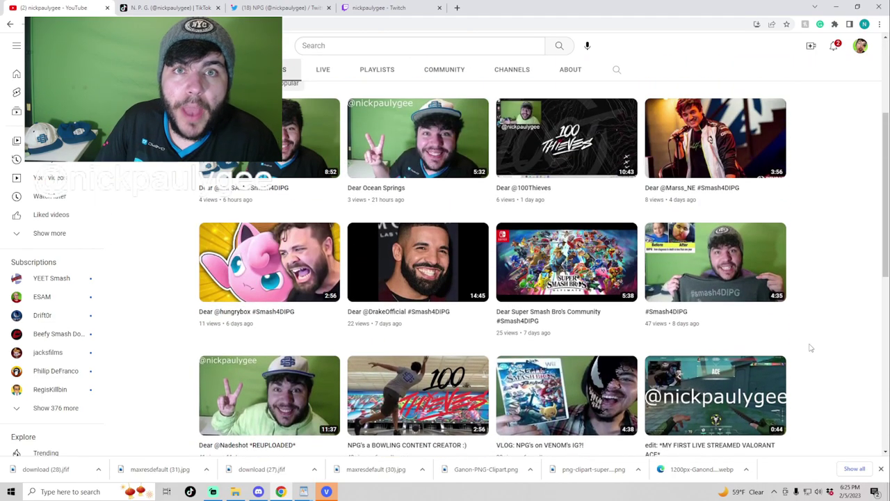
scroll(810, 348, "up", 2)
scroll(814, 344, "up", 4)
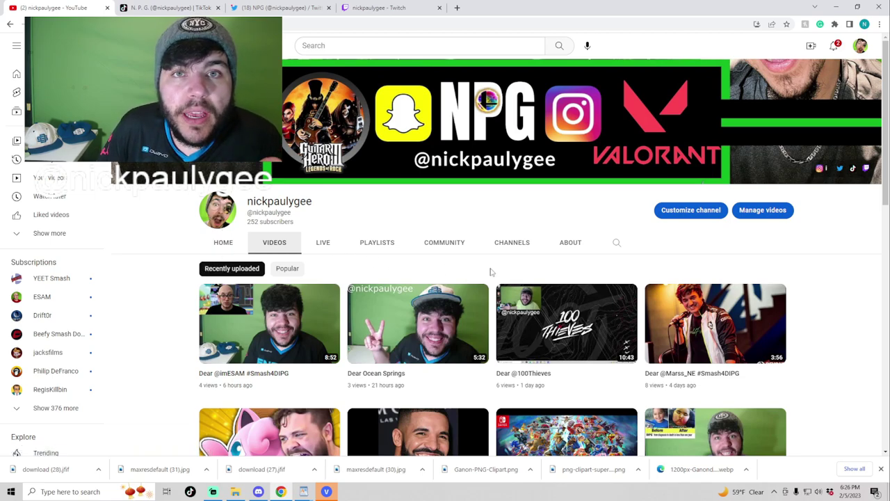
- Show the creator's TikTok profile video grid, then open a new empty tab
key("ctrl+Tab")
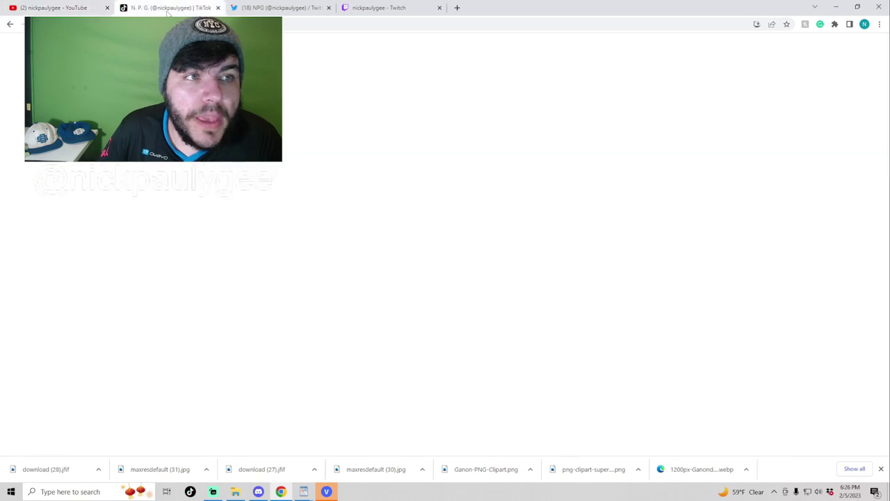
scroll(777, 340, "down", 1)
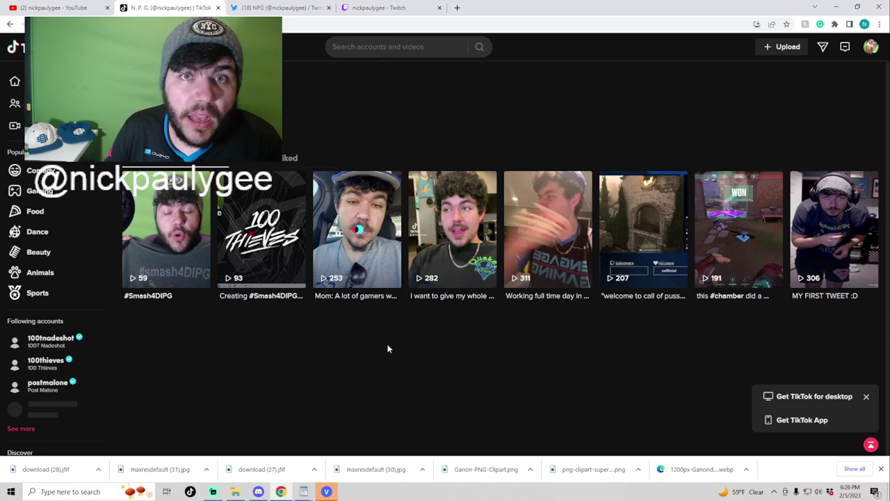
scroll(390, 358, "up", 1)
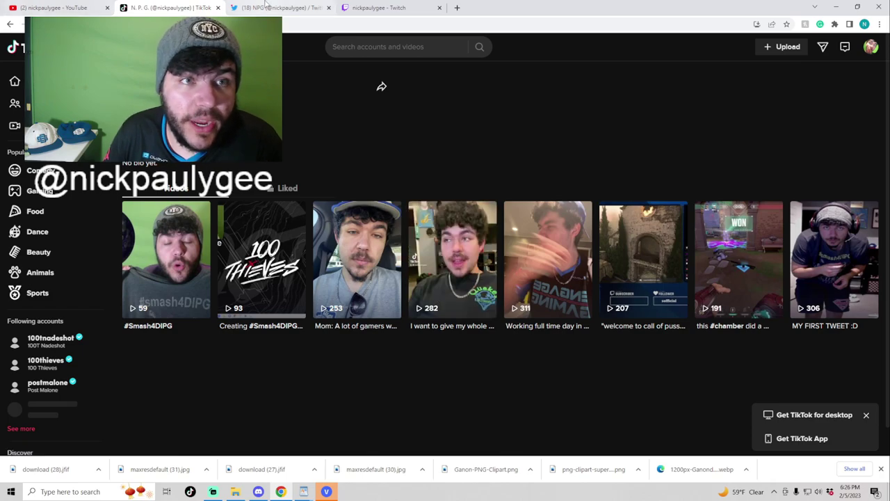
left_click(457, 8)
type("instagram")
- Load Instagram, open the creator's profile, then compare their Twitch and Twitter tabs
key("Return")
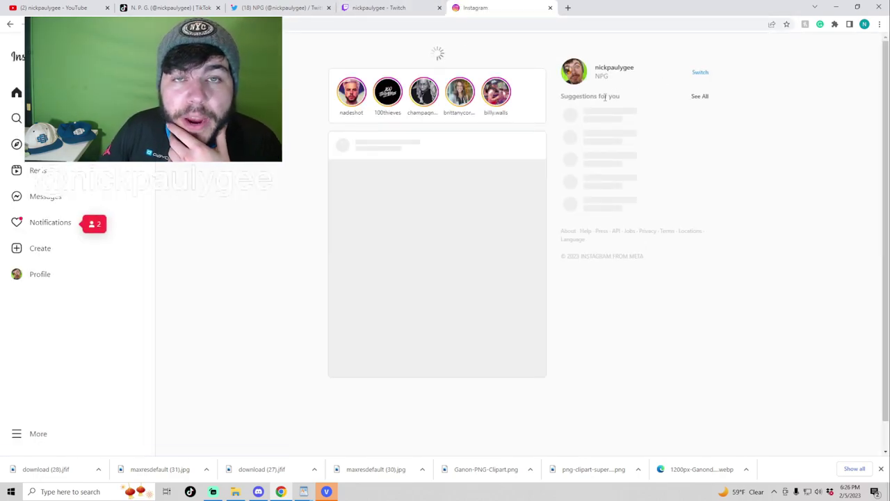
left_click(554, 155)
scroll(748, 251, "down", 5)
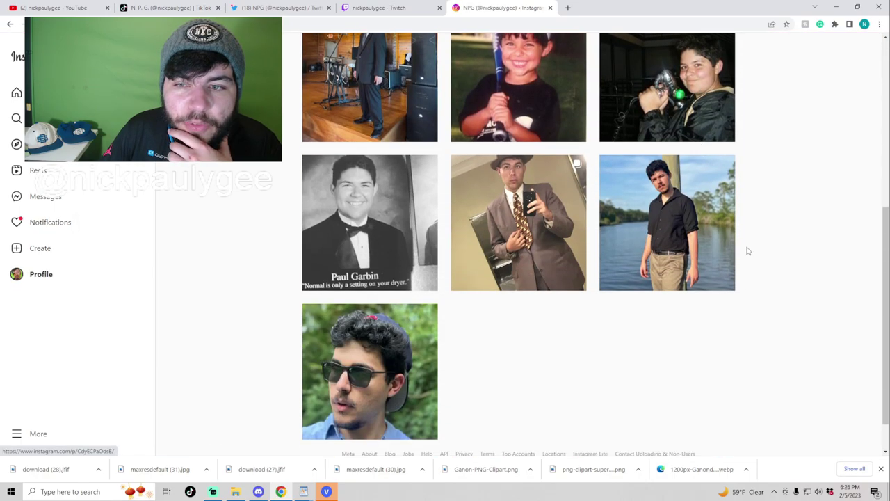
scroll(747, 251, "down", 2)
scroll(758, 260, "up", 6)
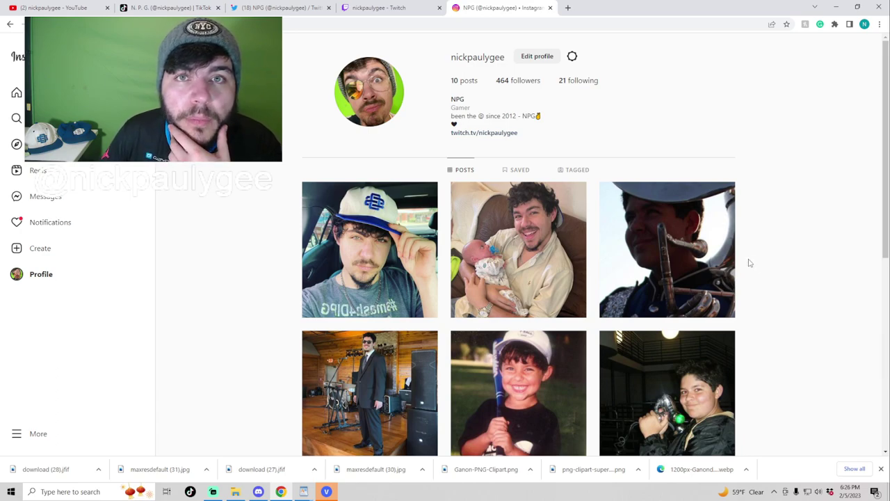
left_click(379, 7)
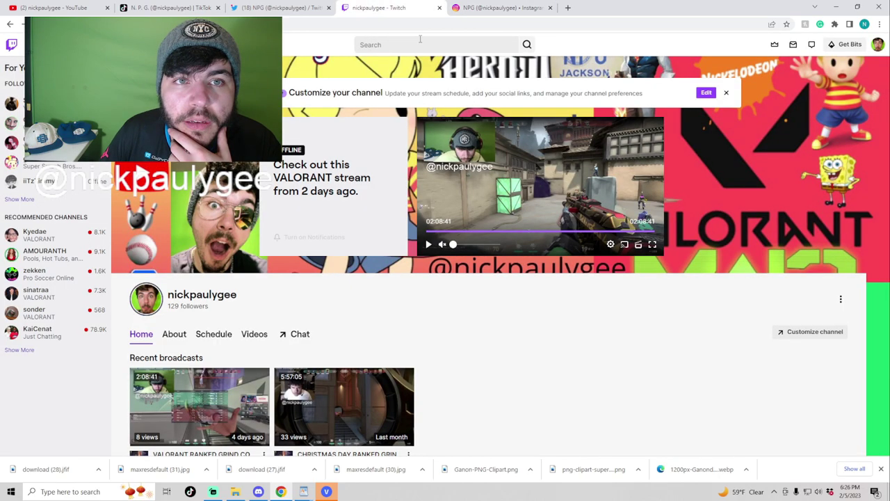
left_click(278, 8)
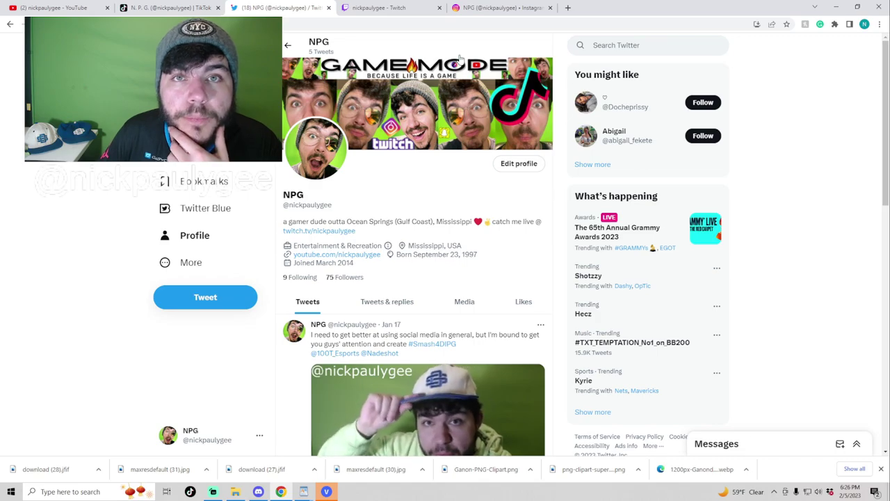
left_click(379, 8)
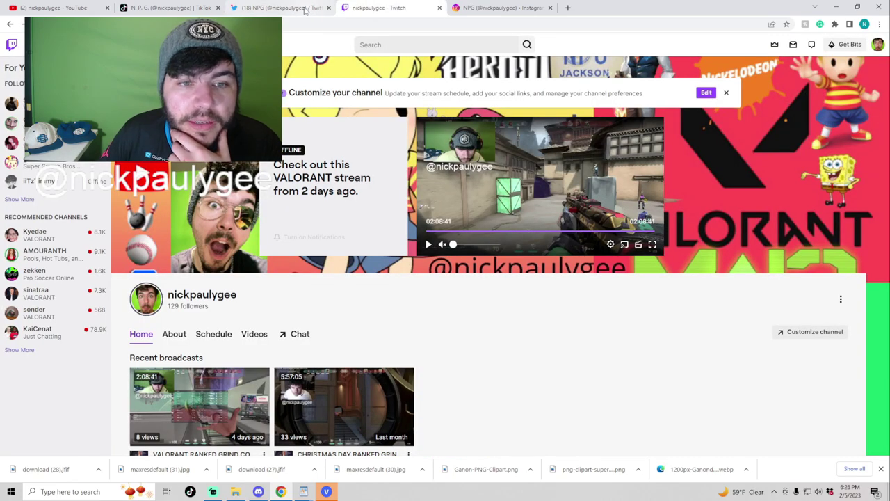
scroll(530, 288, "down", 2)
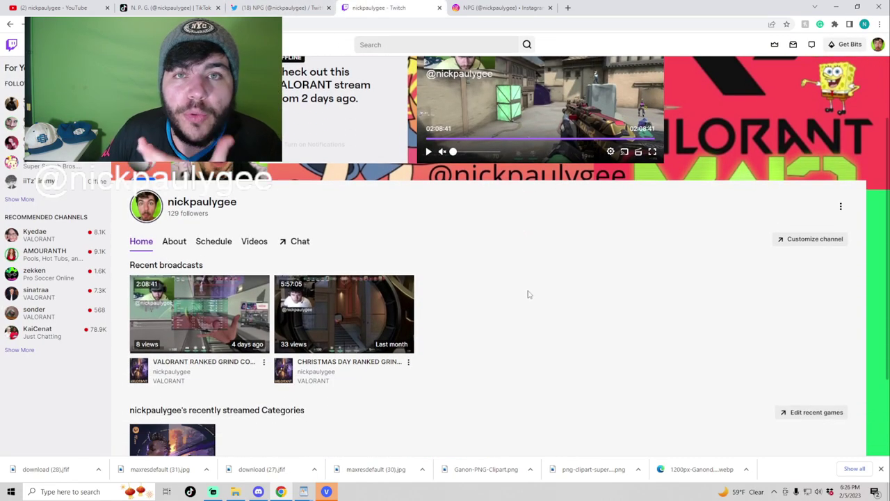
scroll(528, 294, "down", 2)
scroll(528, 294, "up", 3)
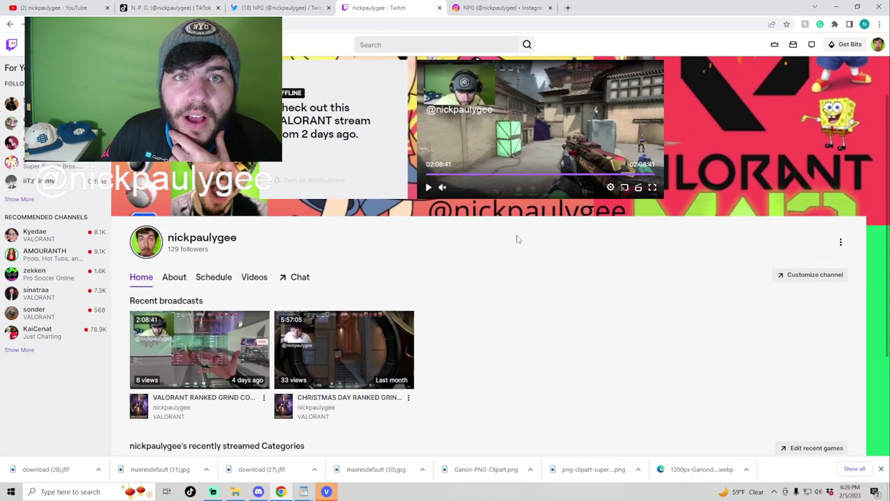
scroll(517, 239, "up", 3)
- Revisit Twitter, return to the YouTube tab, and minimize Chrome to the desktop
left_click(279, 8)
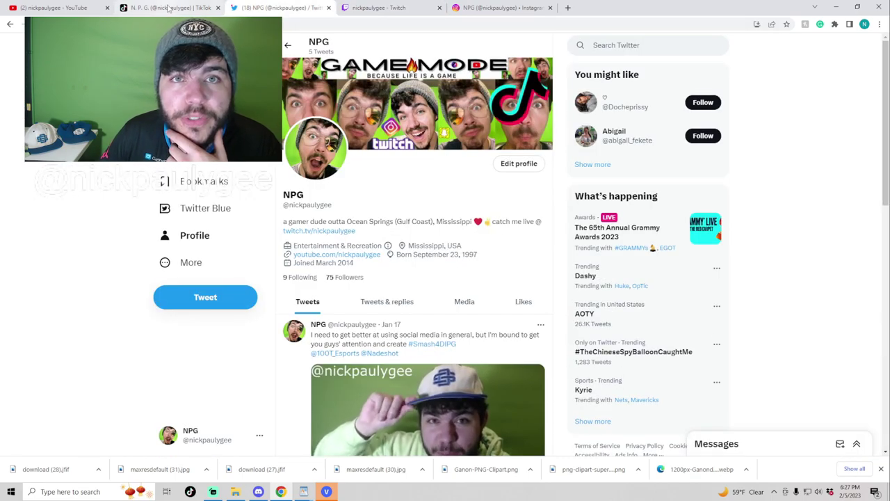
left_click(53, 8)
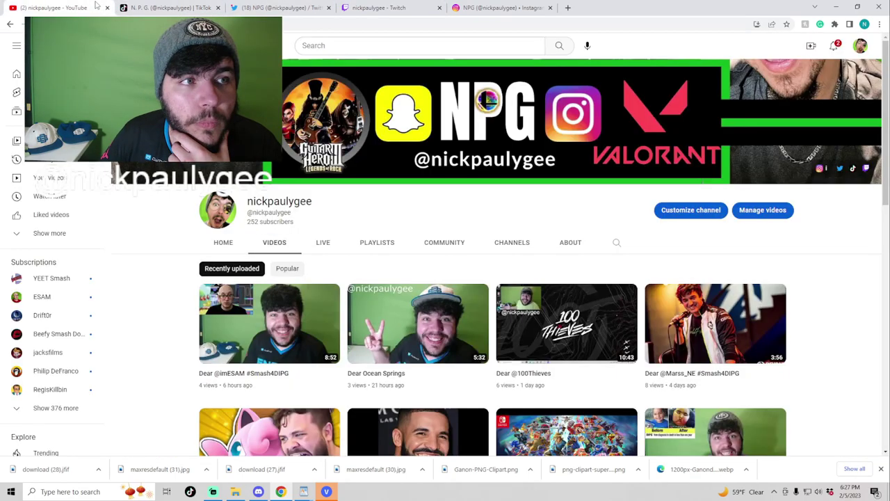
left_click(832, 8)
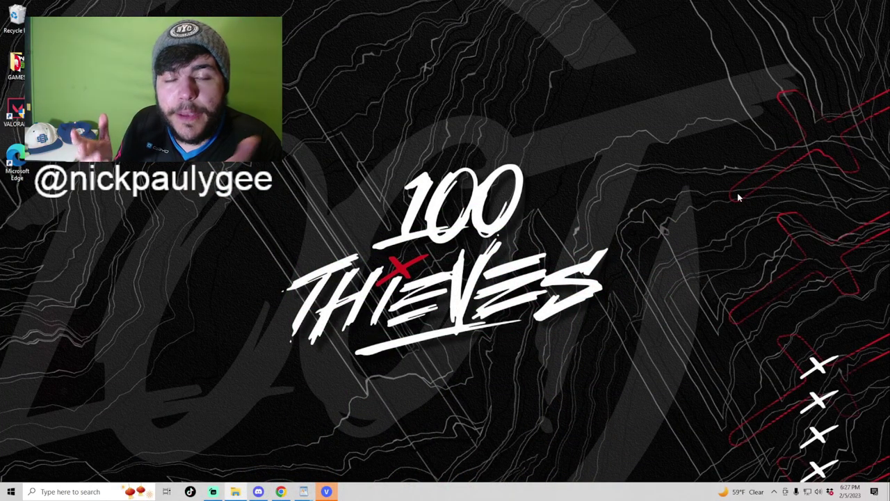